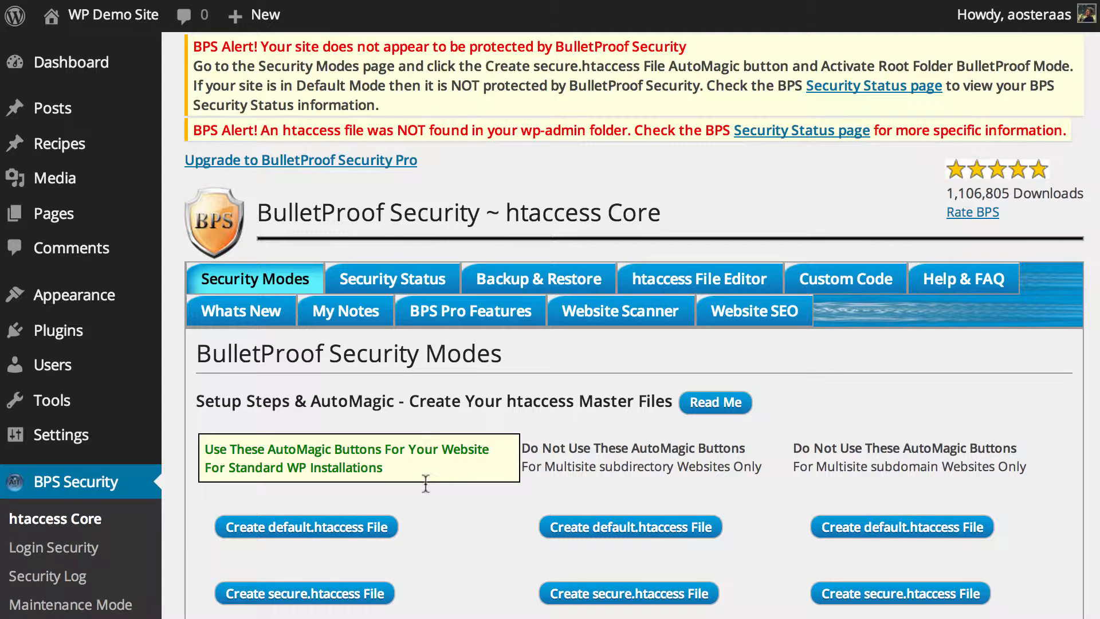
# Review the BulletProof Security status report, including activated htaccess files, additional security measures, folder permissions and file checks.
pyautogui.click(389, 281)
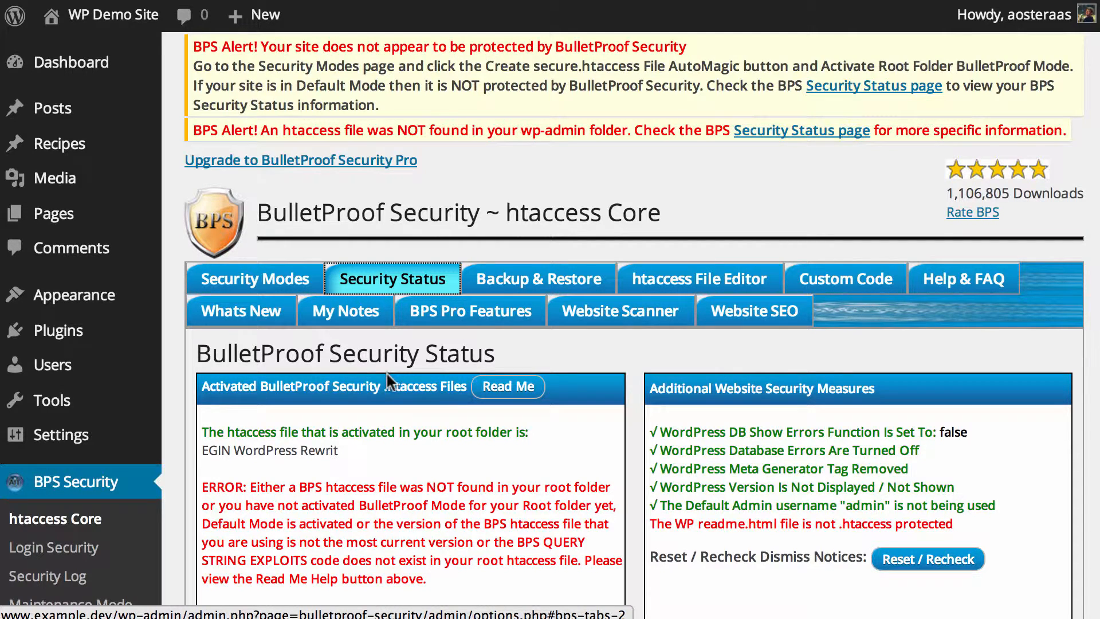
pyautogui.scroll(-2, 385, 373)
pyautogui.scroll(-3, 392, 384)
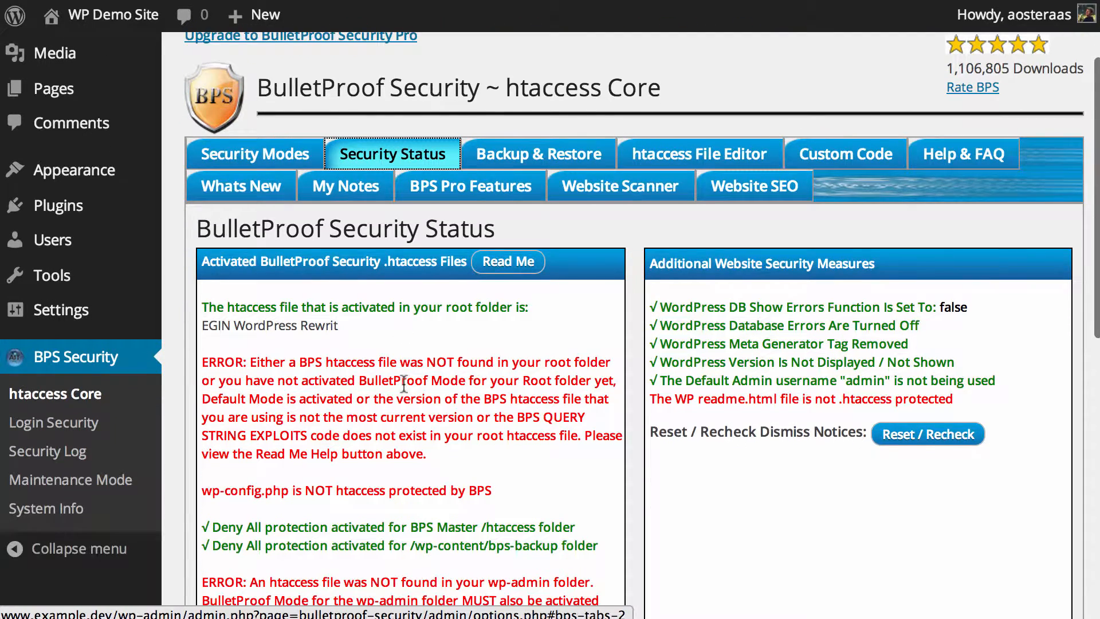
pyautogui.scroll(-6, 427, 362)
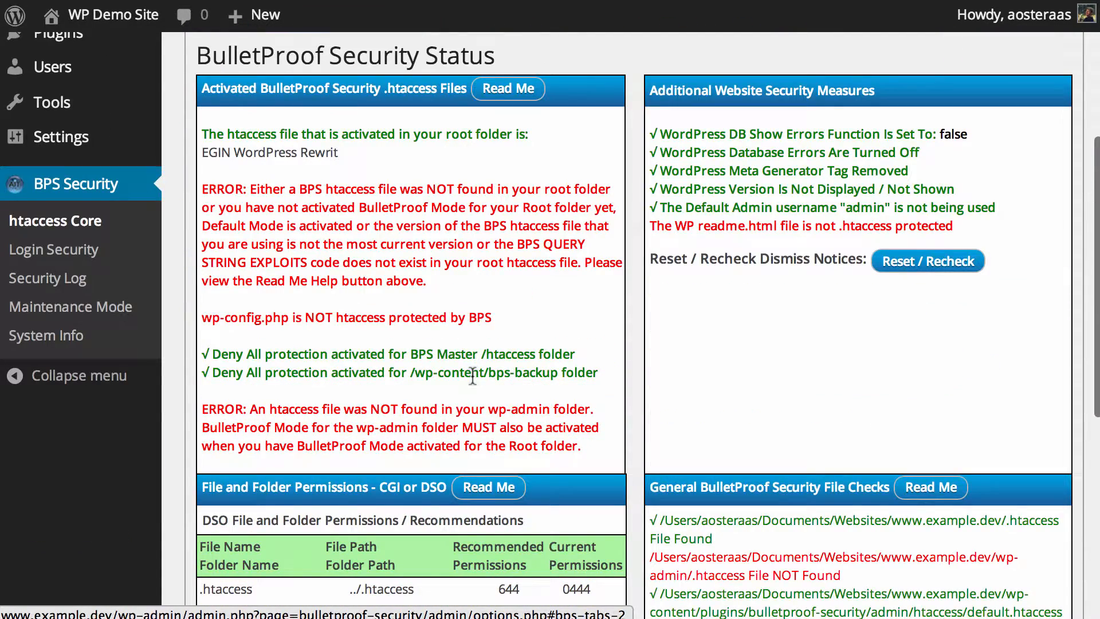
pyautogui.scroll(-2, 534, 352)
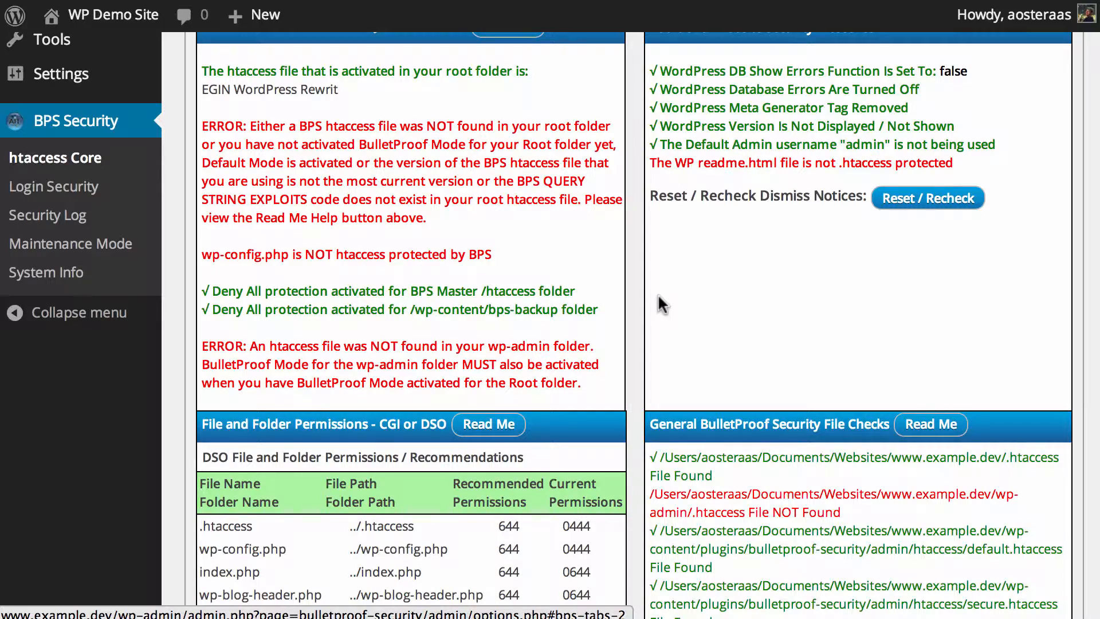
pyautogui.scroll(-7, 658, 298)
pyautogui.scroll(10, 682, 298)
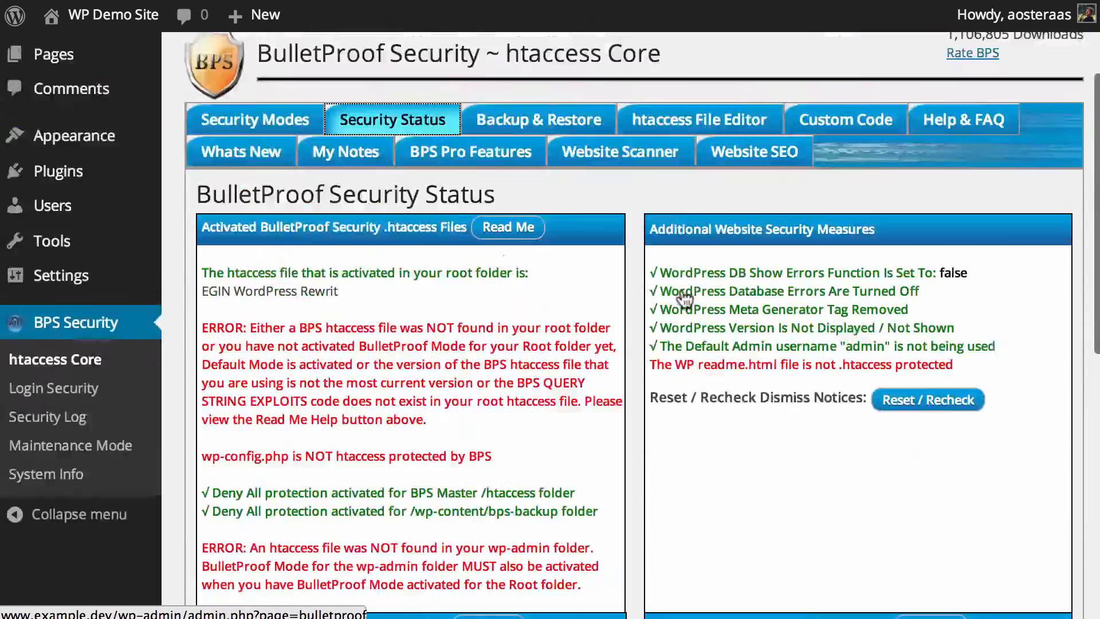
pyautogui.scroll(3, 685, 298)
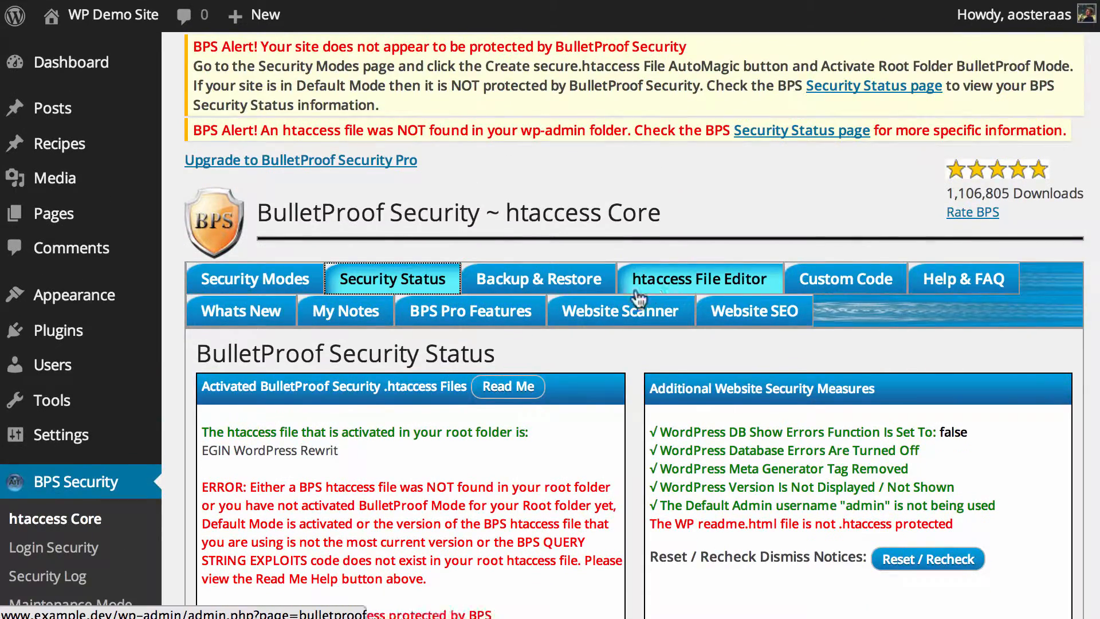
# Create the default.htaccess master file for a standard WP installation from the Security Modes page, accepting the confirmation.
pyautogui.click(255, 278)
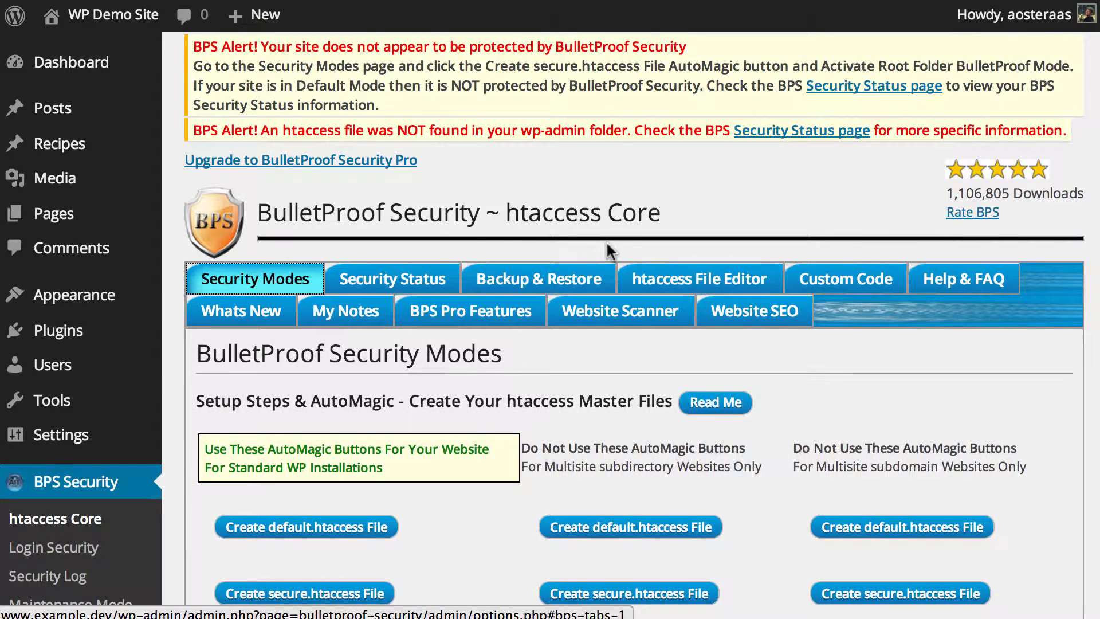
pyautogui.scroll(-3, 628, 241)
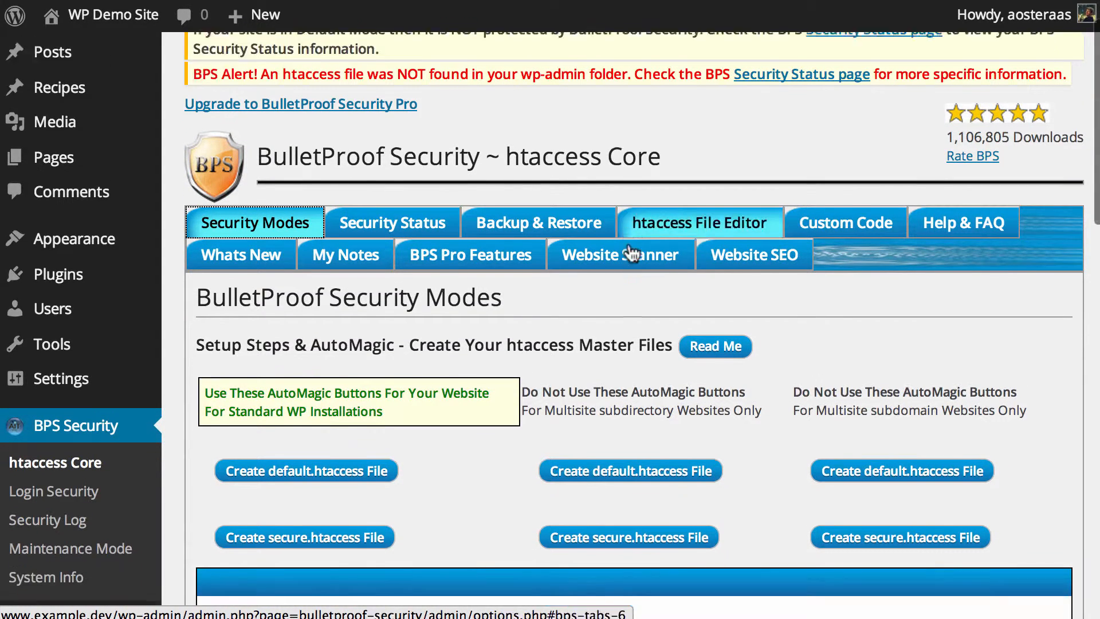
pyautogui.scroll(-3, 447, 353)
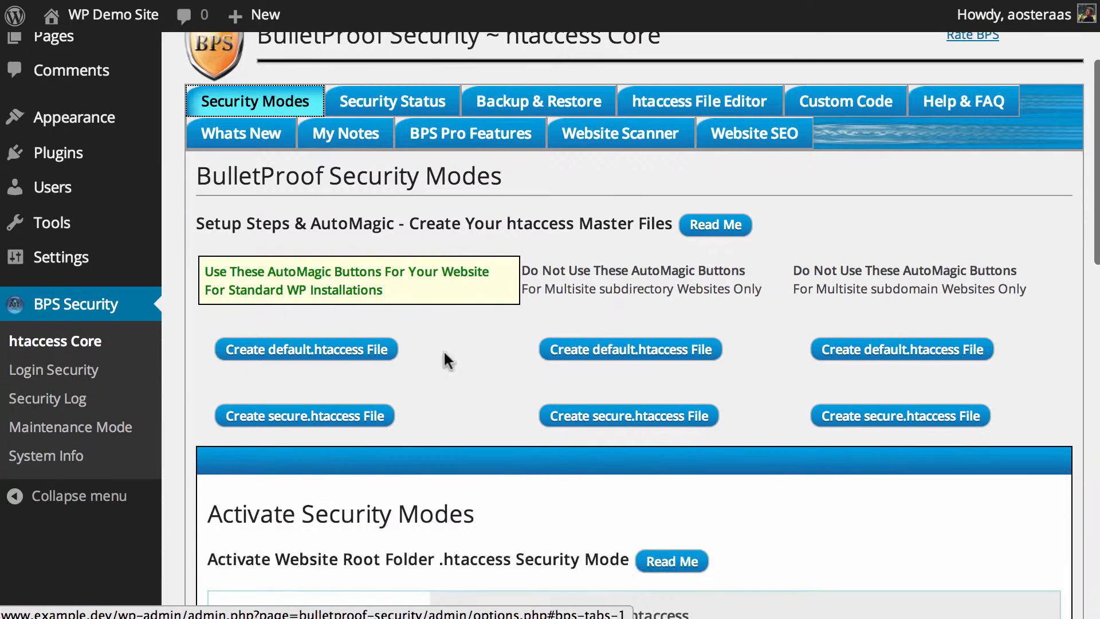
pyautogui.click(348, 345)
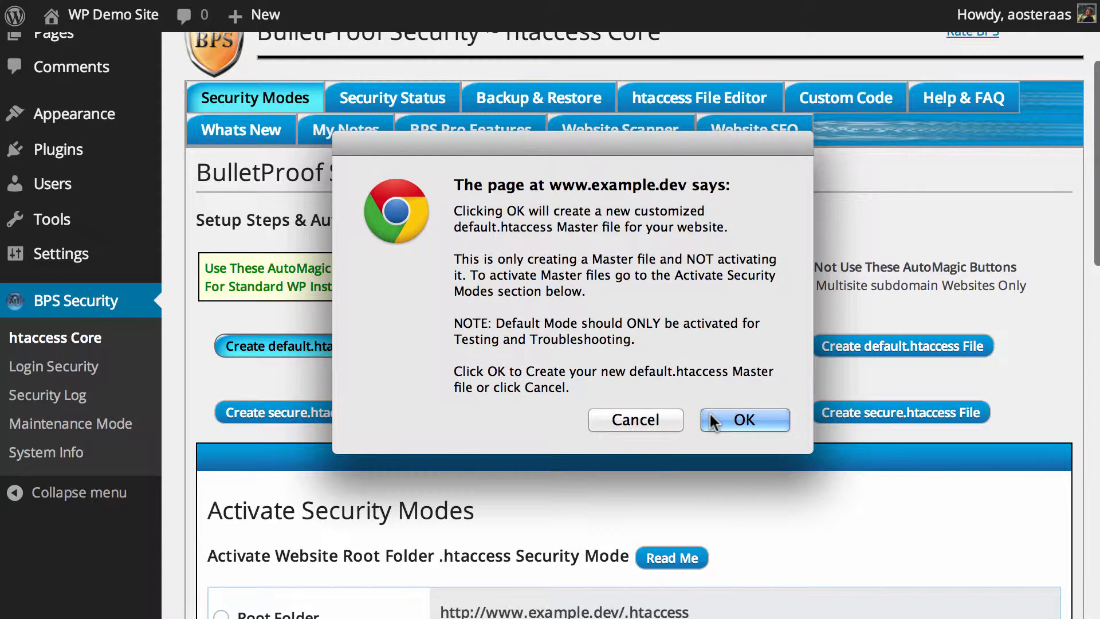
pyautogui.click(710, 419)
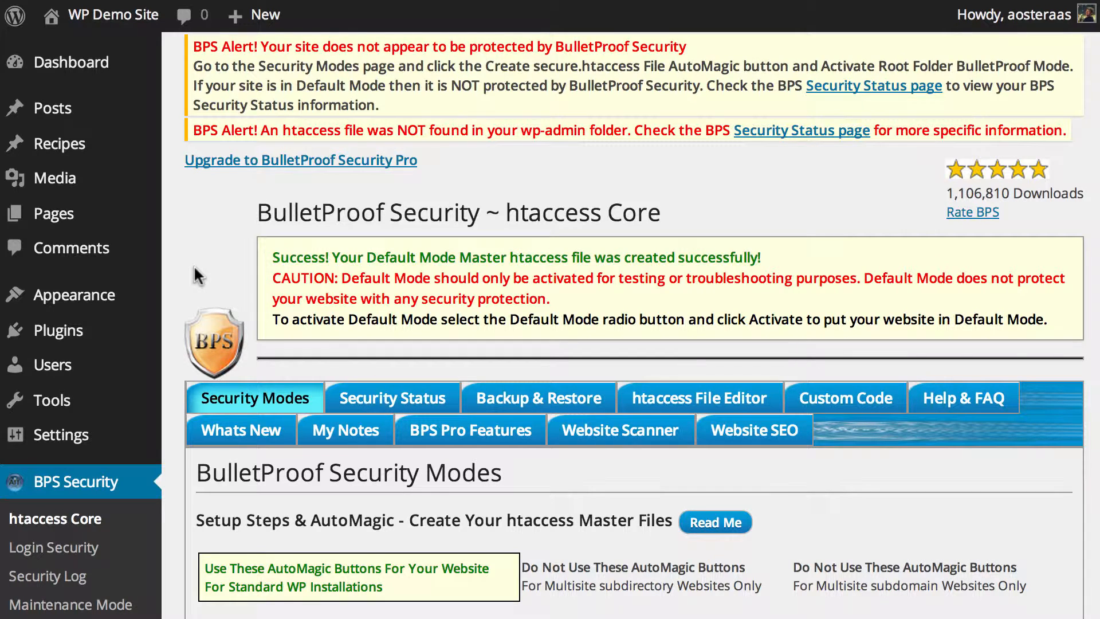
# Activate Root Folder BulletProof Mode for the website and accept overwriting the existing root .htaccess file.
pyautogui.scroll(-10, 247, 262)
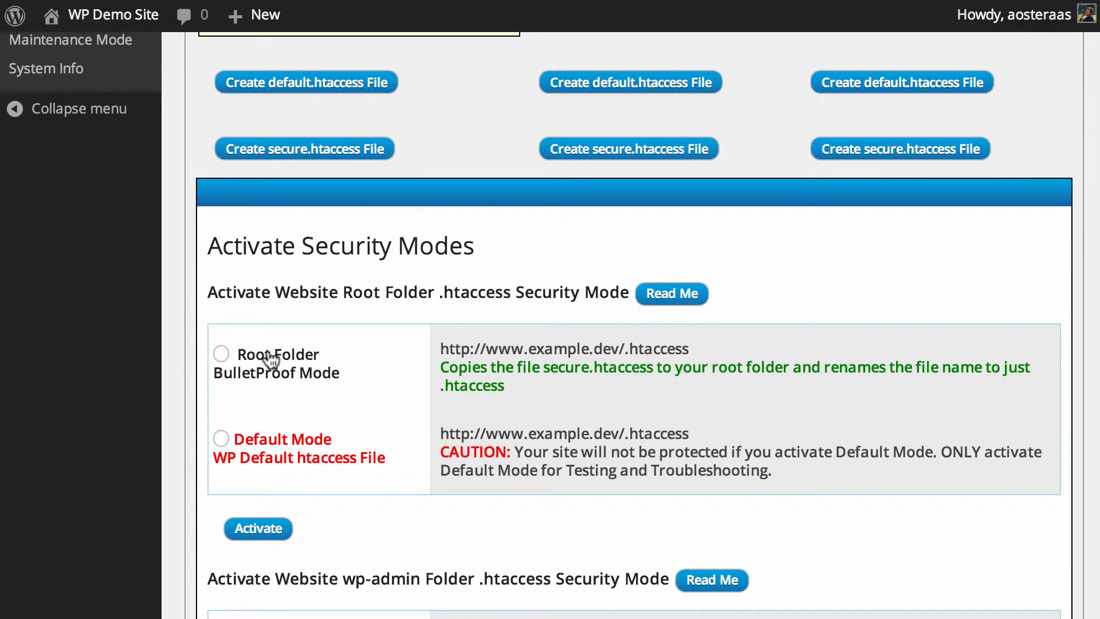
pyautogui.click(267, 374)
pyautogui.click(257, 529)
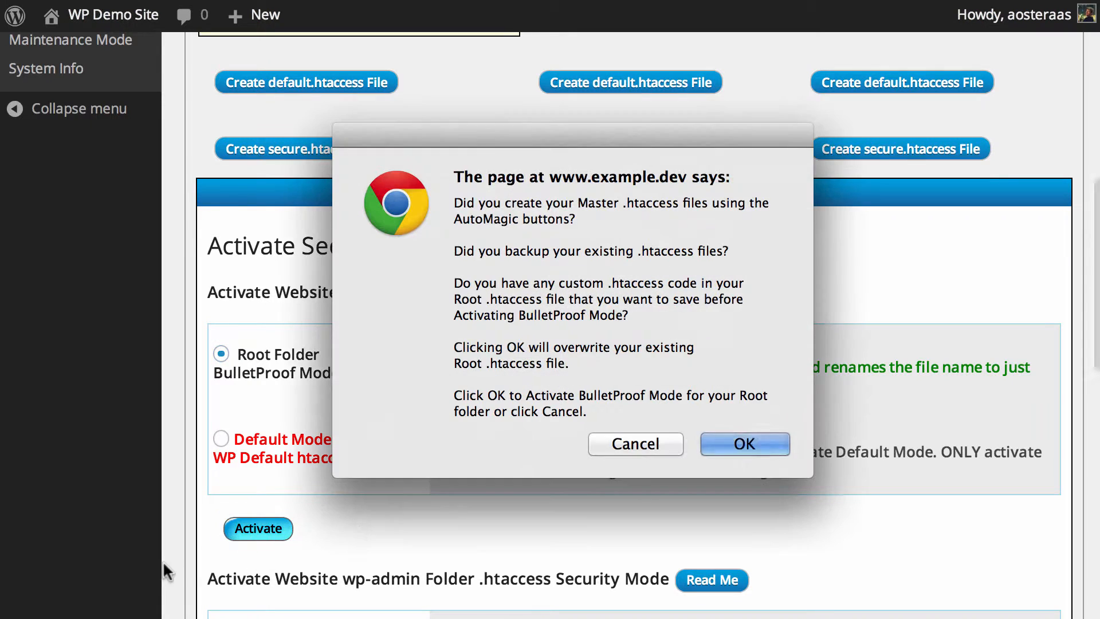
pyautogui.click(726, 446)
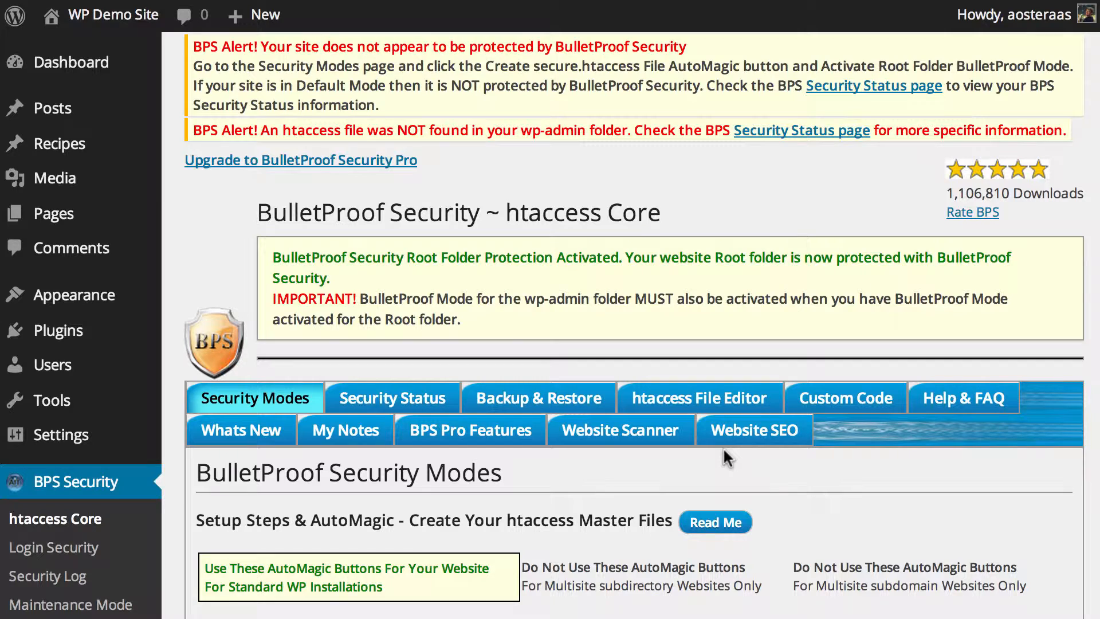
# Activate wp-admin Folder BulletProof Mode in the website's wp-admin folder .htaccess security section.
pyautogui.scroll(-3, 565, 213)
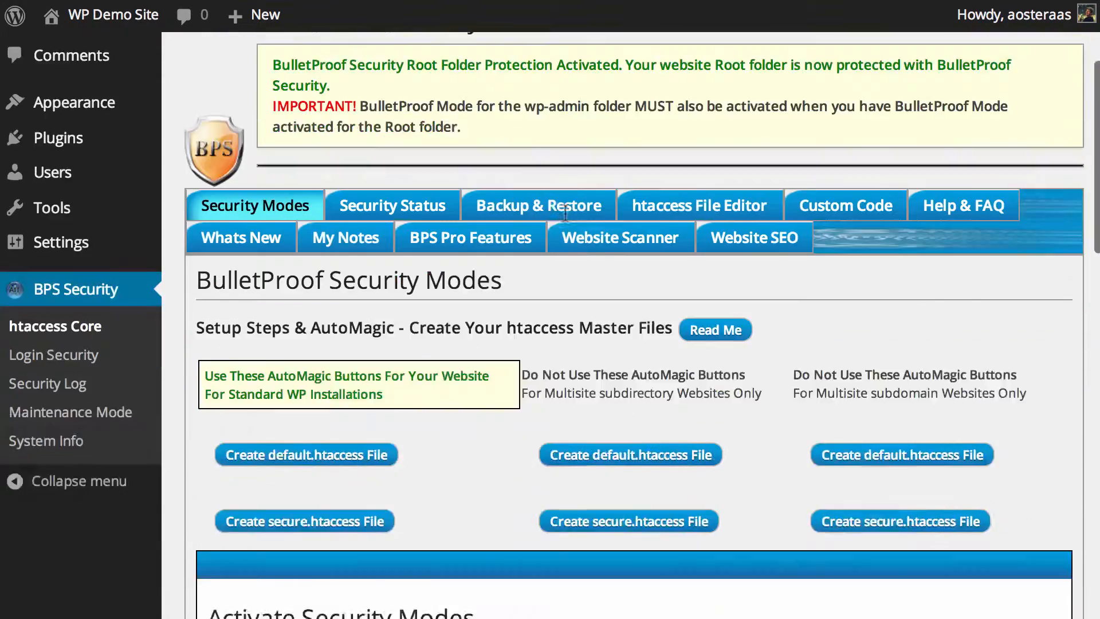
pyautogui.scroll(-10, 576, 206)
pyautogui.scroll(-3, 577, 207)
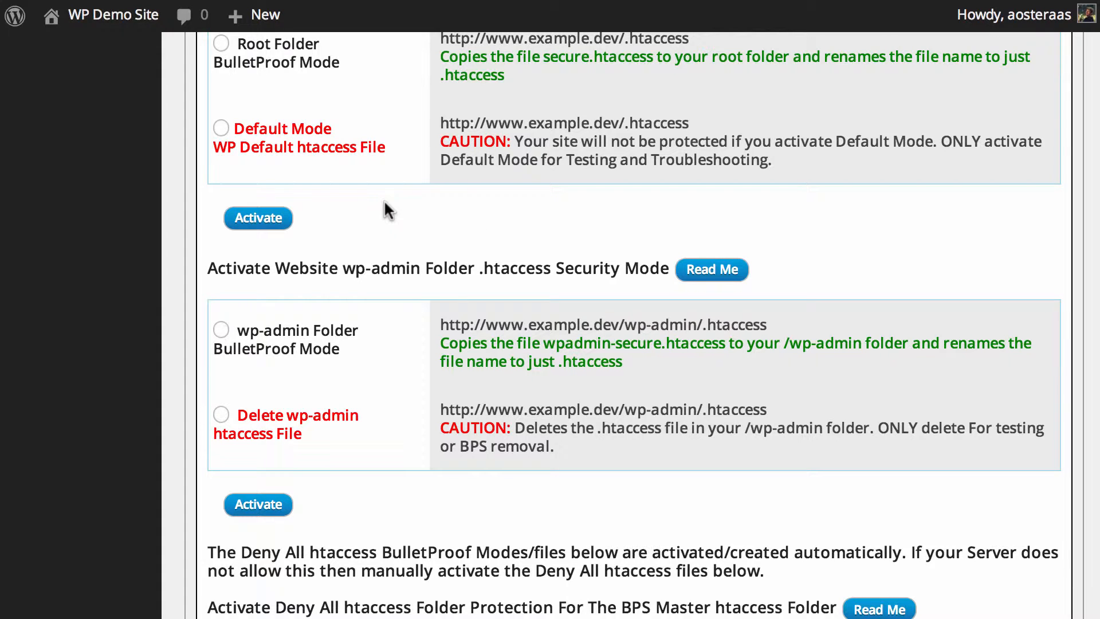
pyautogui.click(315, 348)
pyautogui.click(270, 515)
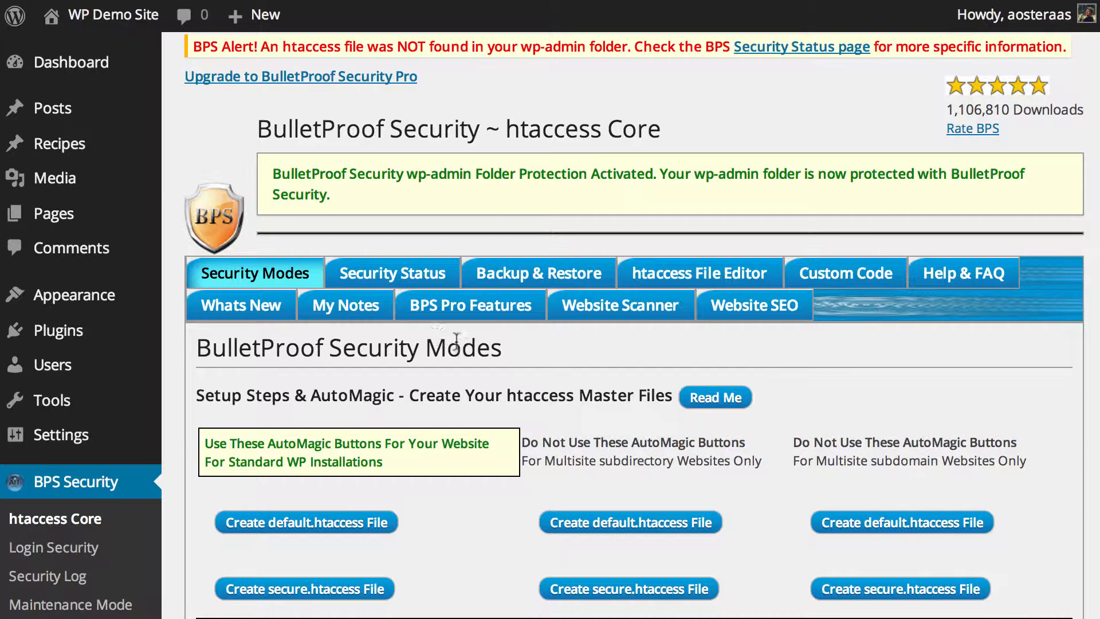
# Activate Master htaccess BulletProof Mode to apply Deny All protection to the BPS Master htaccess folder.
pyautogui.scroll(-5, 361, 163)
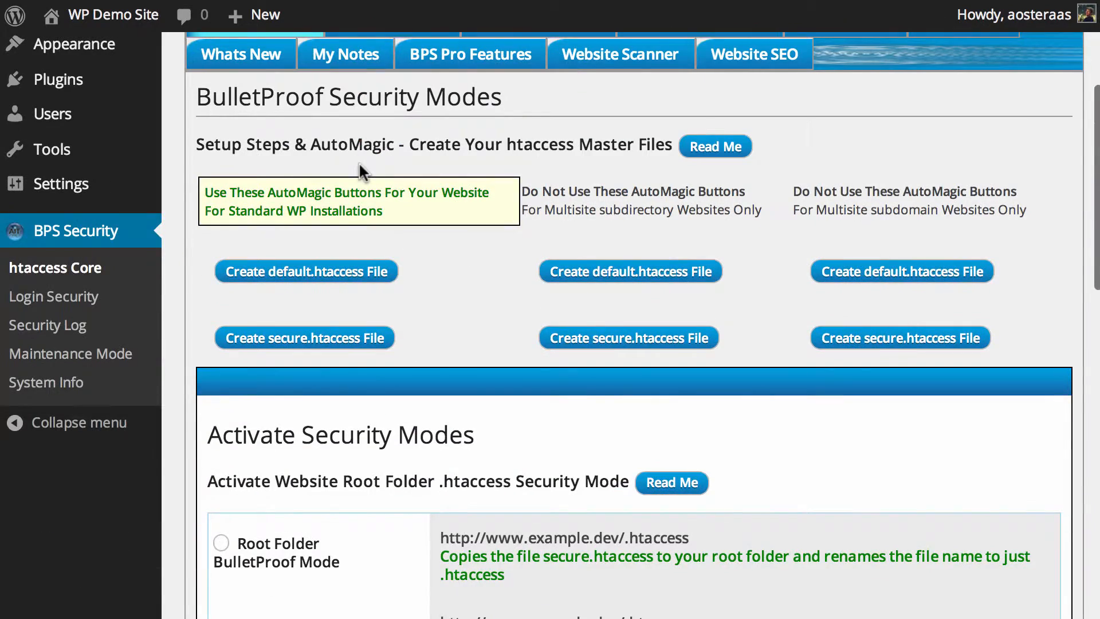
pyautogui.scroll(-12, 360, 169)
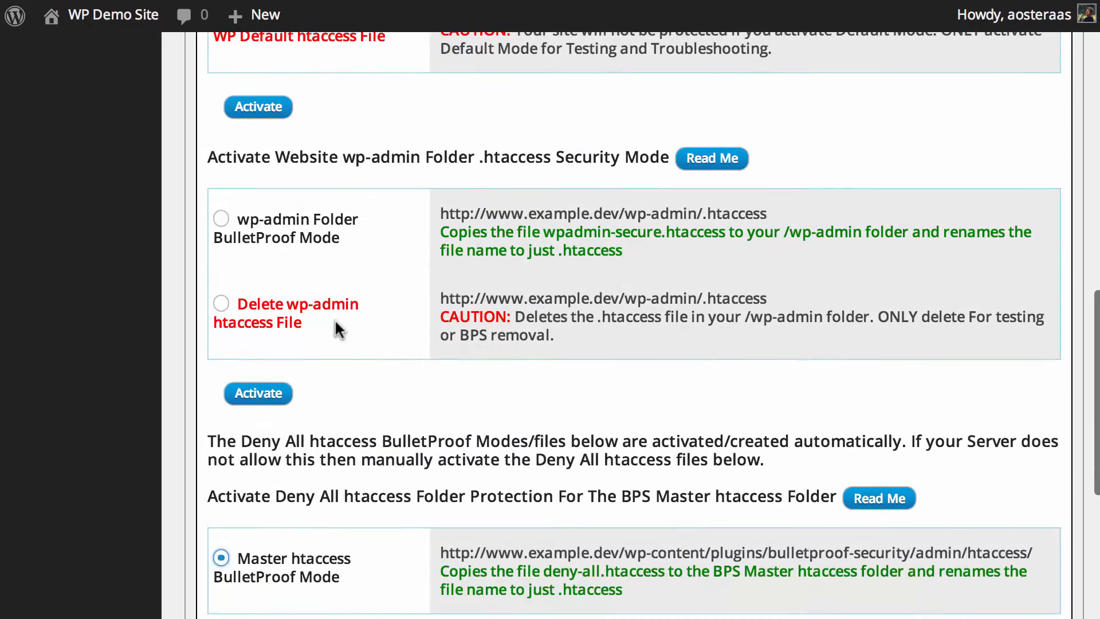
pyautogui.scroll(-3, 335, 324)
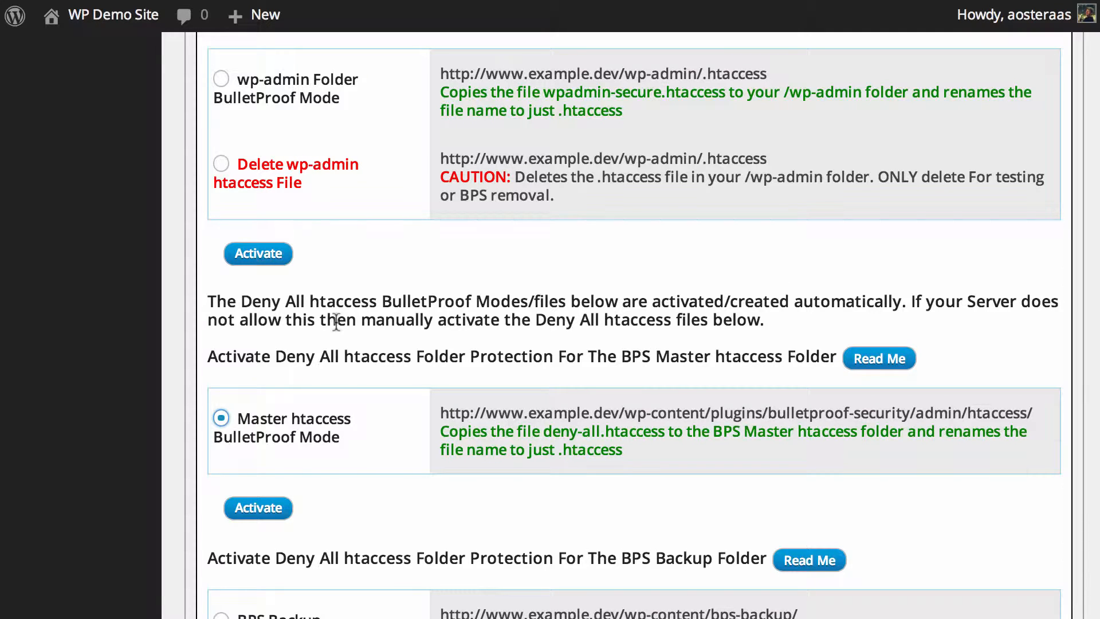
pyautogui.click(279, 509)
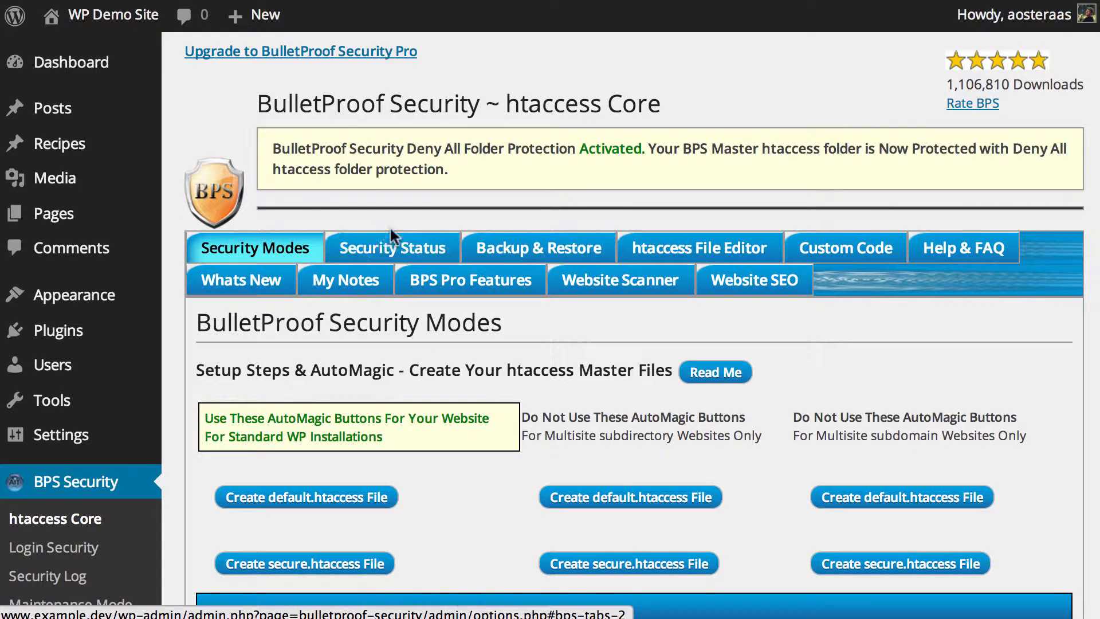
# Activate BPS Backup BulletProof Mode to apply Deny All htaccess protection to the BPS Backup folder.
pyautogui.scroll(-2, 404, 245)
pyautogui.scroll(-15, 411, 236)
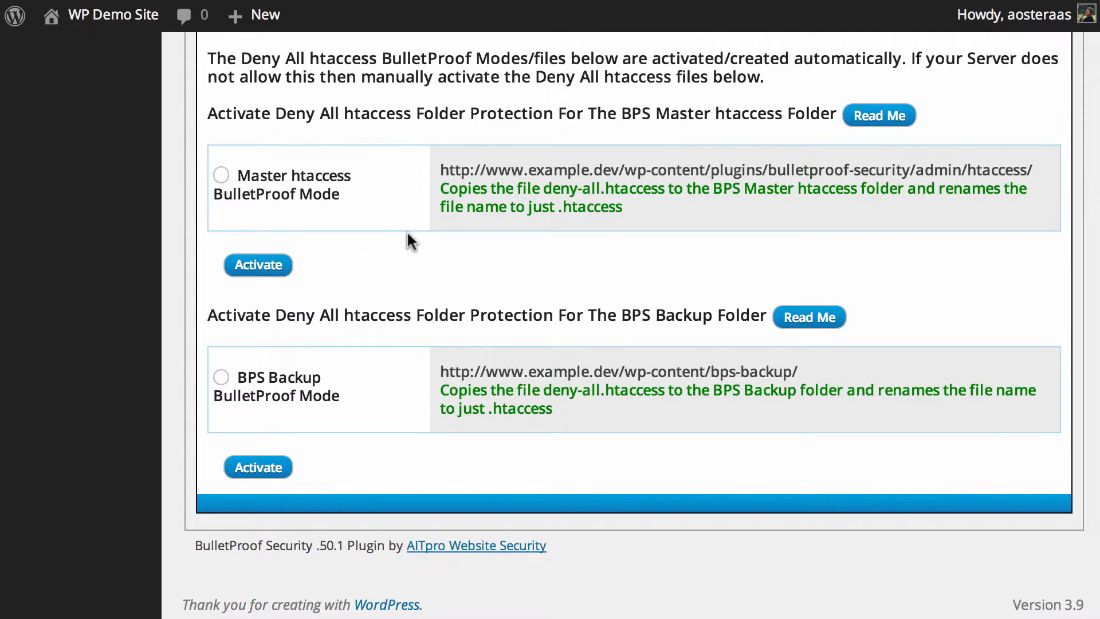
pyautogui.click(222, 377)
pyautogui.click(247, 477)
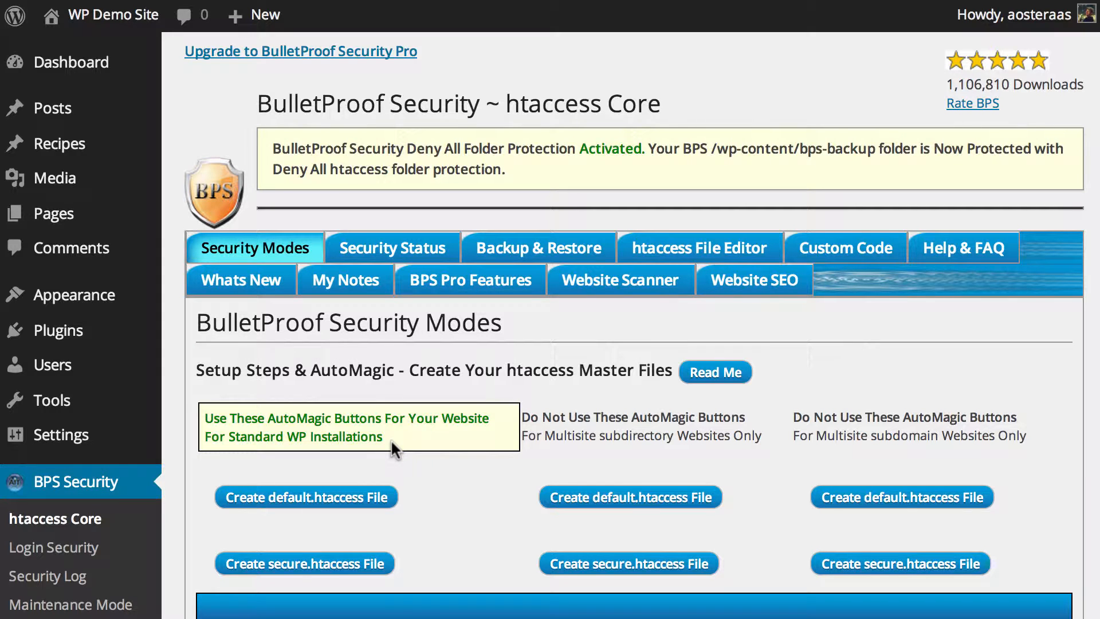
pyautogui.moveTo(397, 436); pyautogui.dragTo(221, 412)
pyautogui.click(220, 412)
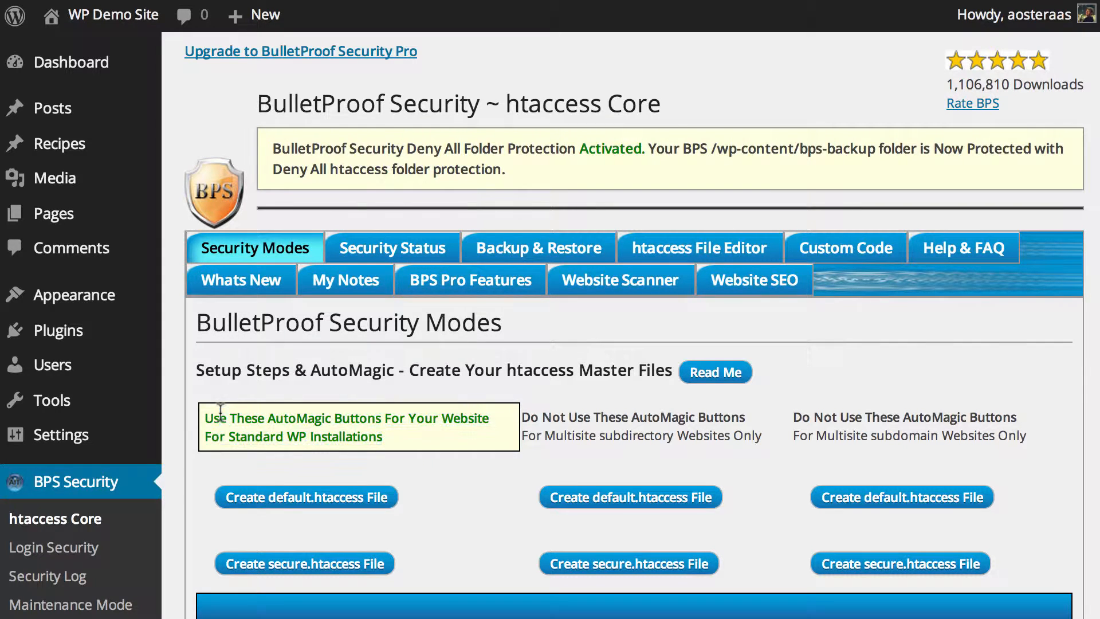